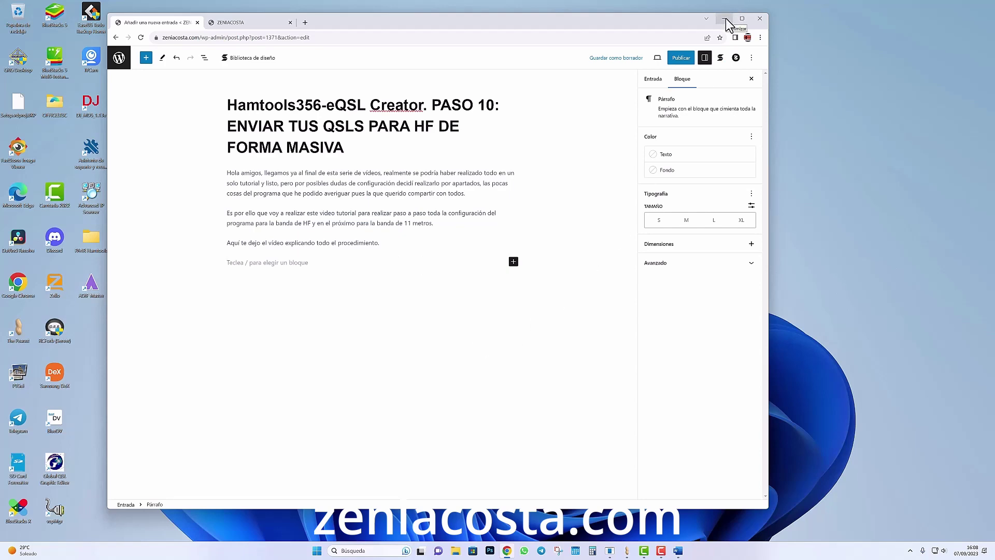
# Switch to the Word document and review the notes on which logbook programs suit ADIF import for HF
pyautogui.click(726, 17)
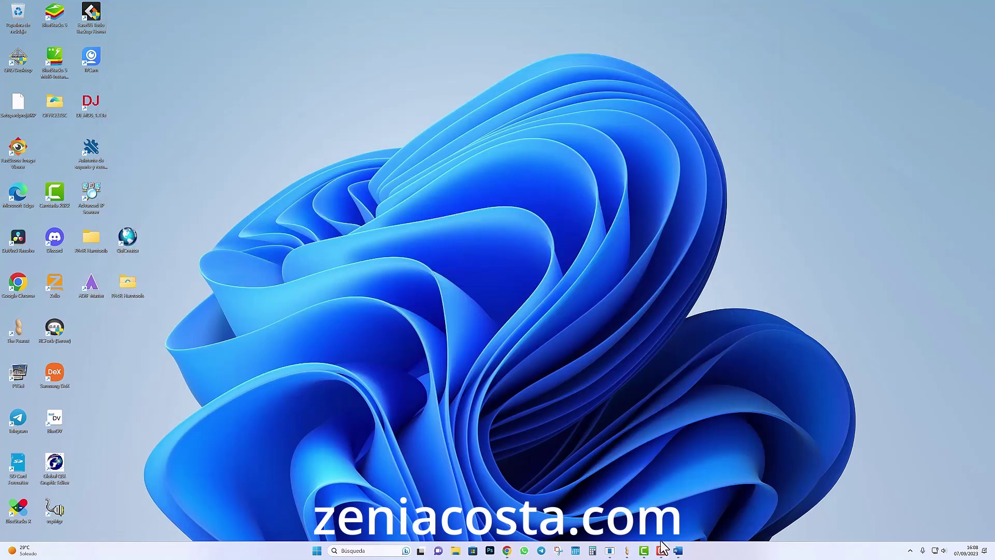
pyautogui.click(677, 551)
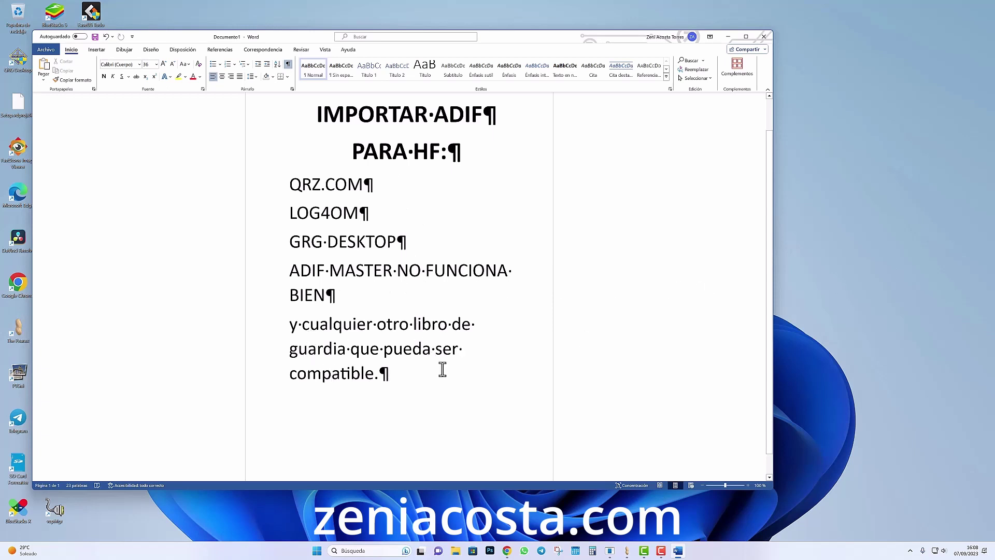
pyautogui.click(515, 222)
pyautogui.click(730, 35)
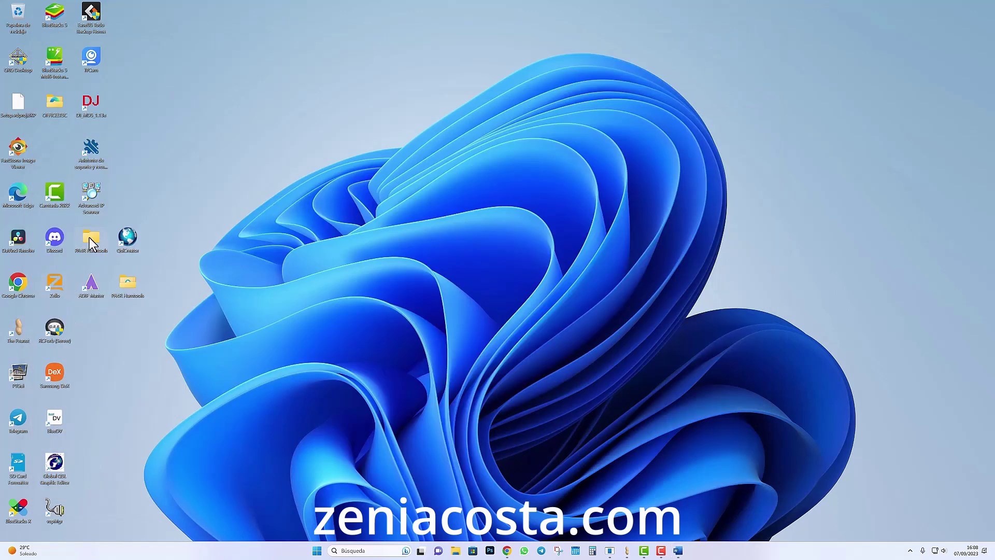
# Launch eQSL Creator, set the logging system to Process Adif Directly and save the settings
pyautogui.doubleClick(127, 239)
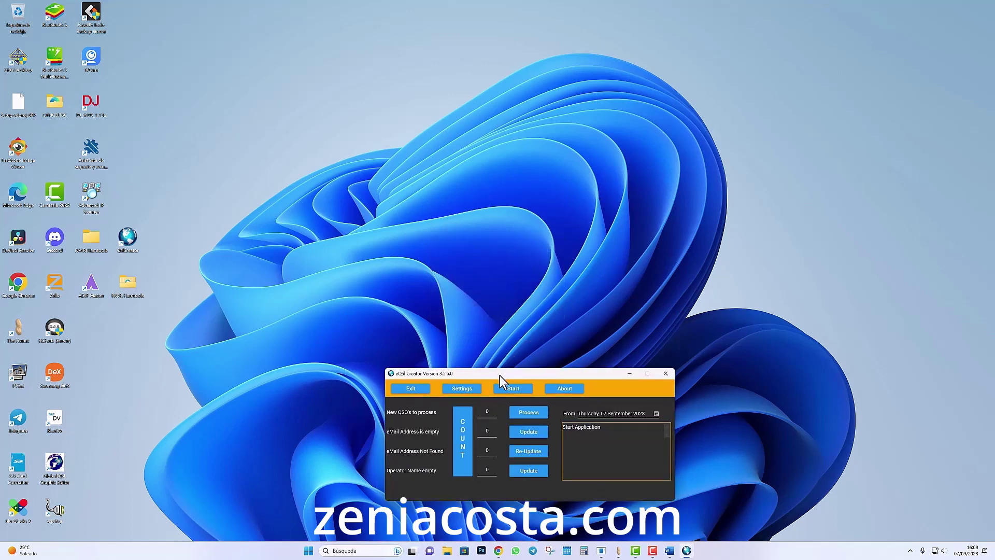
pyautogui.moveTo(500, 375); pyautogui.dragTo(510, 201)
pyautogui.click(483, 217)
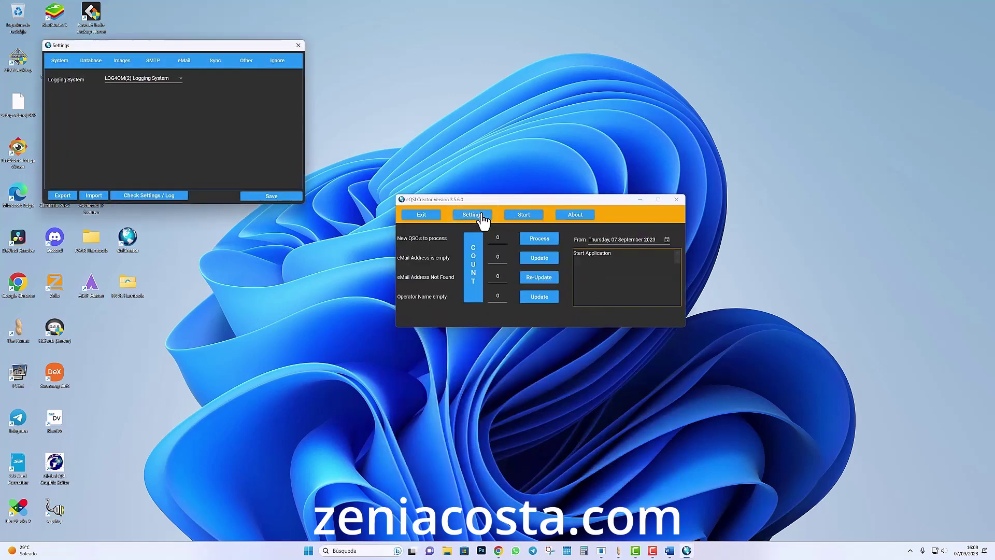
pyautogui.moveTo(247, 44); pyautogui.dragTo(588, 30)
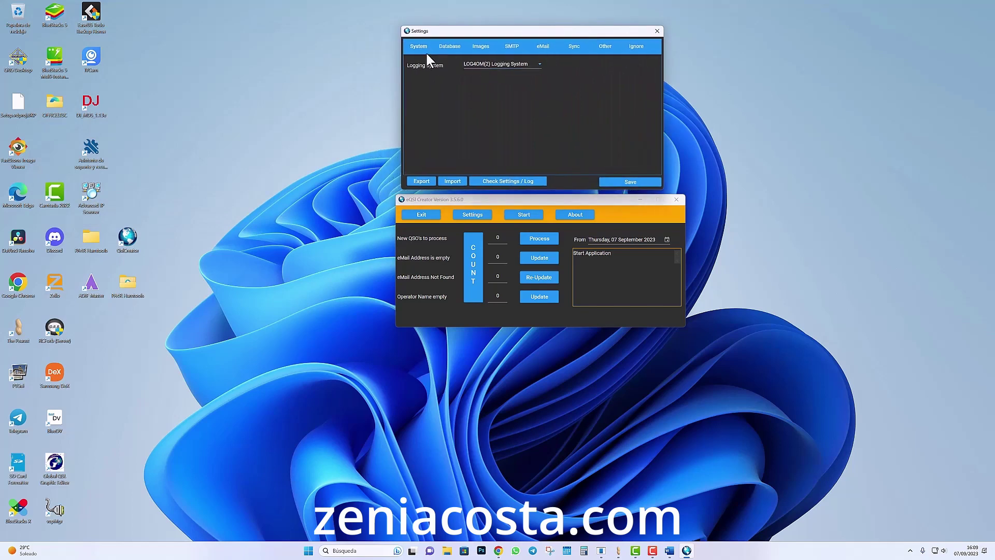
pyautogui.click(503, 65)
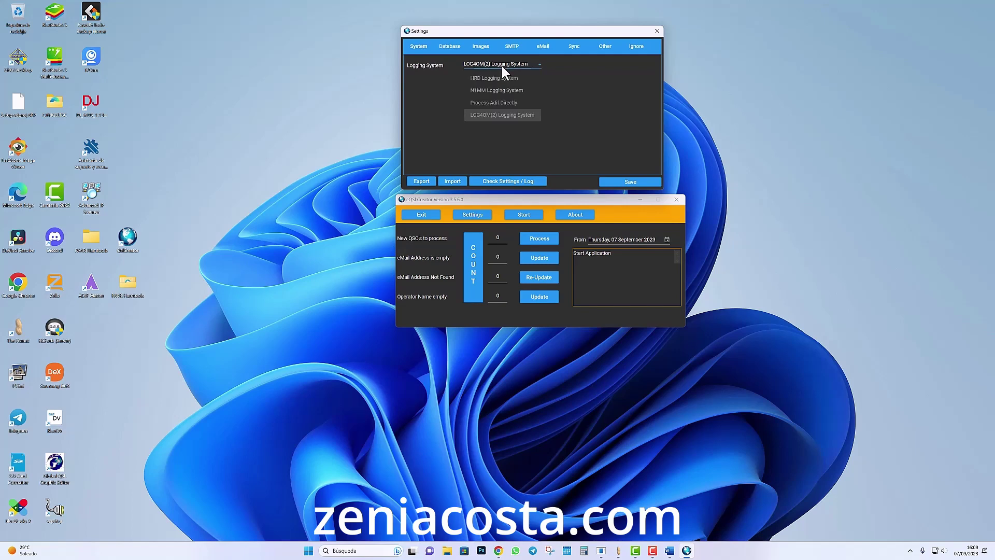
pyautogui.click(499, 101)
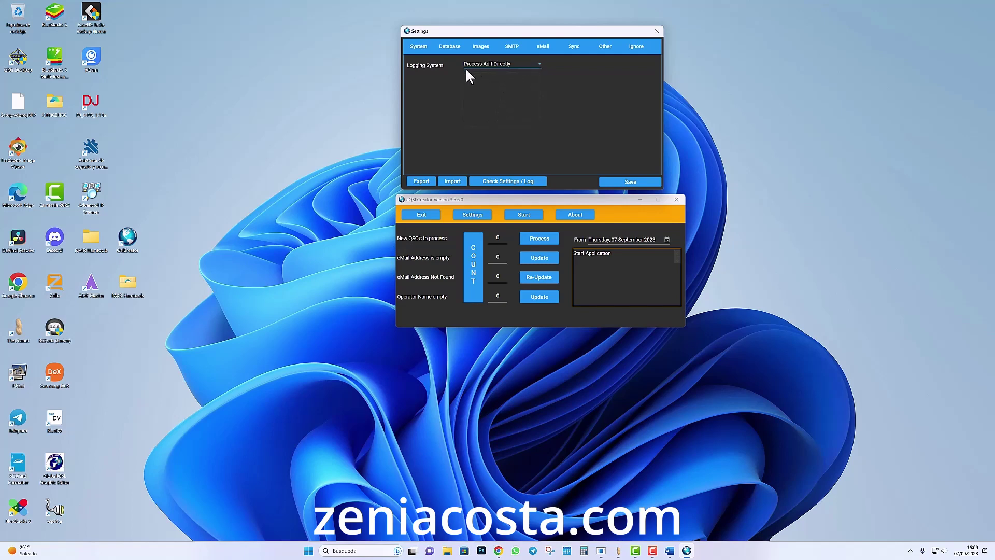
pyautogui.click(608, 182)
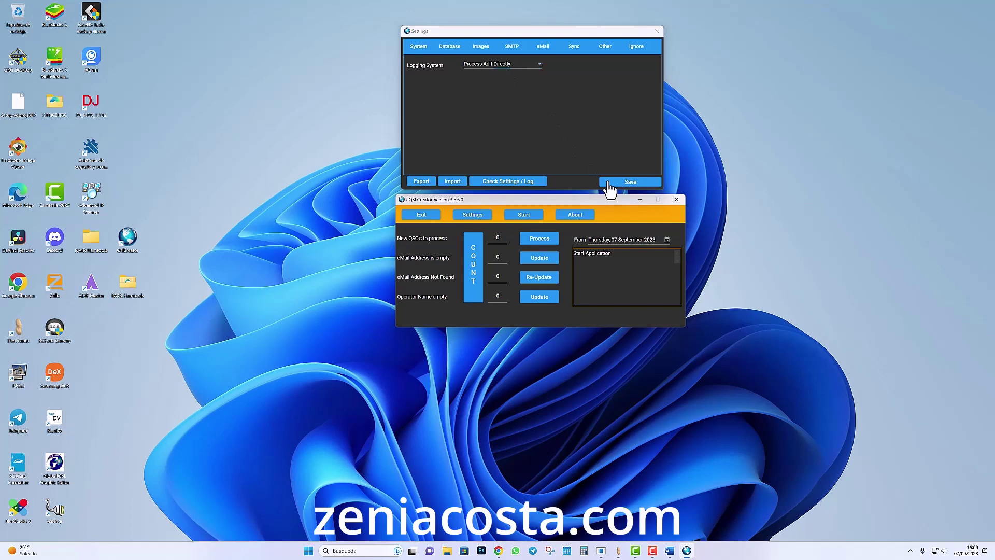
# Review the database and image settings, including the base image and QSL card options, and save them
pyautogui.click(474, 216)
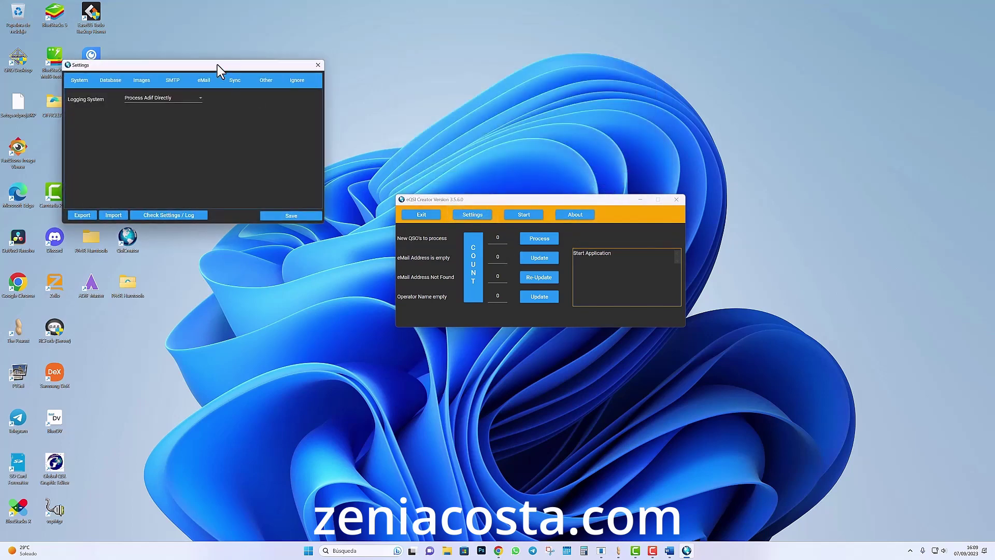
pyautogui.moveTo(217, 64); pyautogui.dragTo(577, 31)
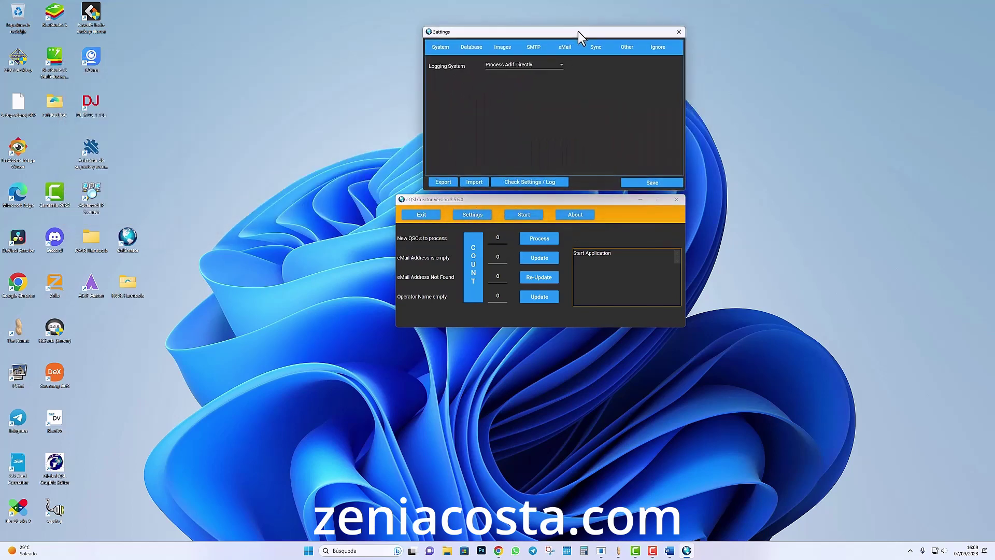
pyautogui.click(468, 47)
pyautogui.click(503, 48)
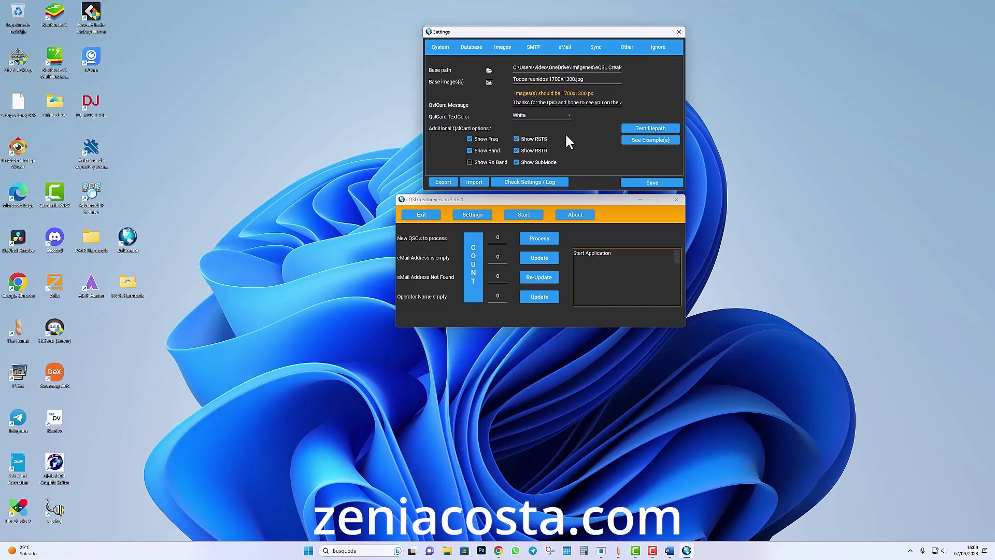
pyautogui.click(632, 186)
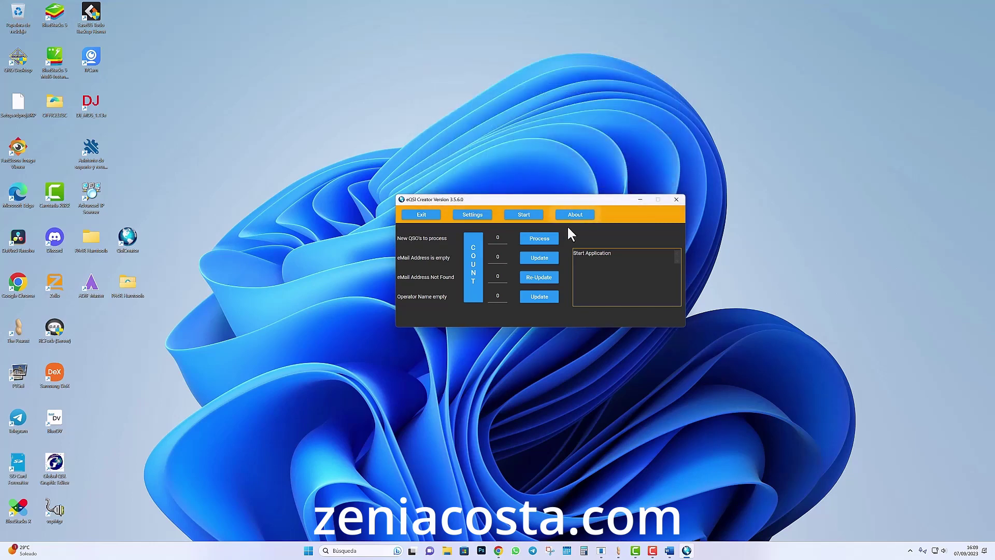
# Check the SMTP mail server settings and send a test email to the configured address
pyautogui.click(477, 216)
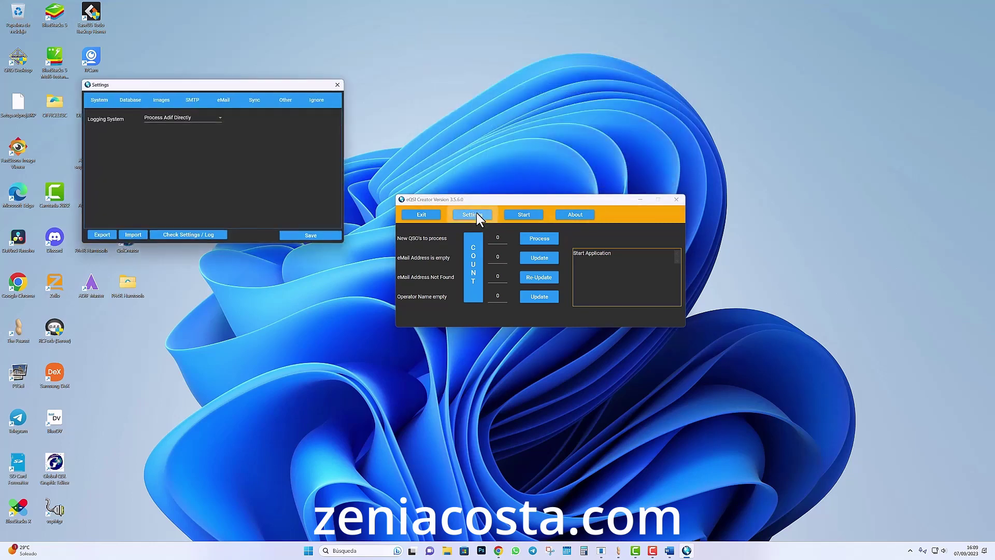
pyautogui.moveTo(279, 81); pyautogui.dragTo(585, 27)
pyautogui.click(506, 46)
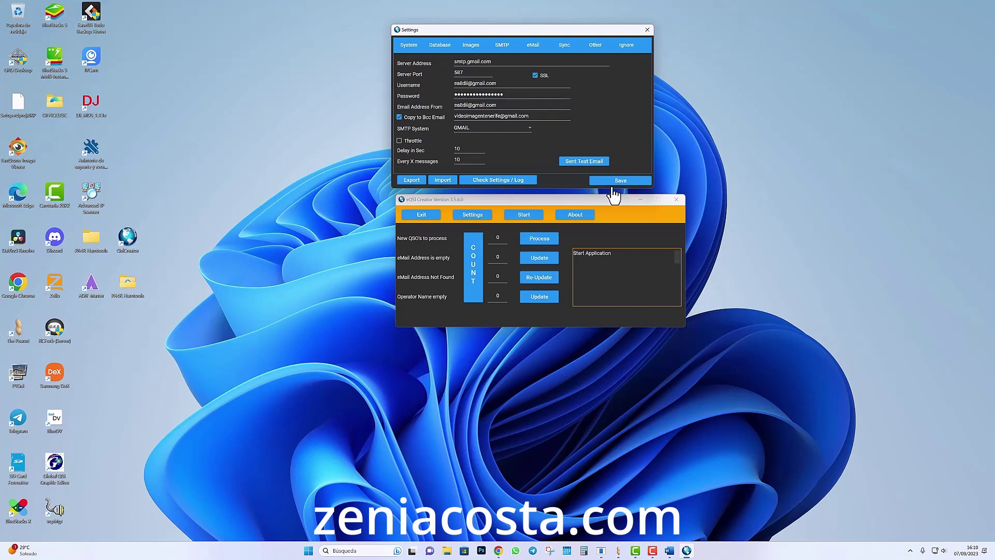
pyautogui.click(584, 161)
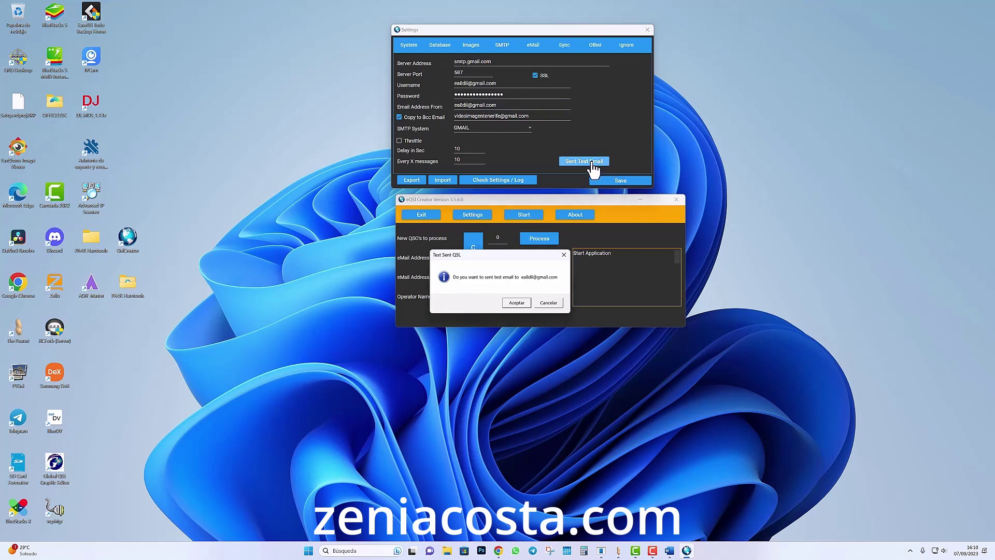
pyautogui.click(517, 303)
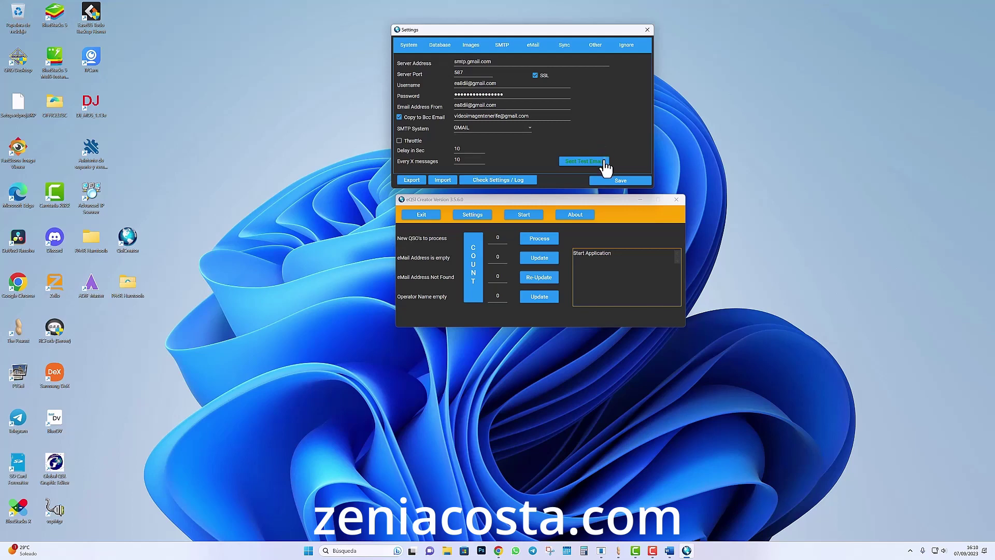
# Review the email template, test the QRZ subscription connection and save the settings
pyautogui.click(530, 44)
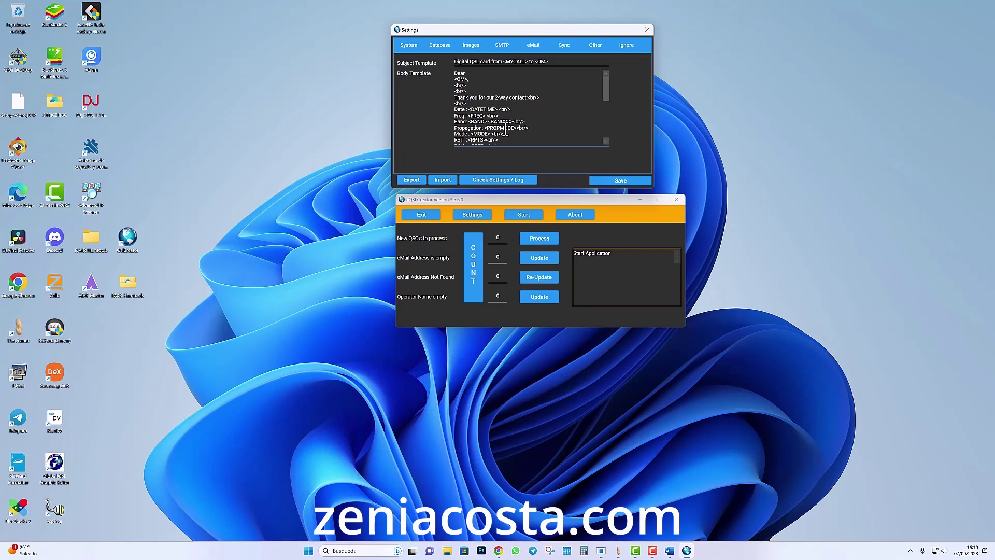
pyautogui.click(567, 44)
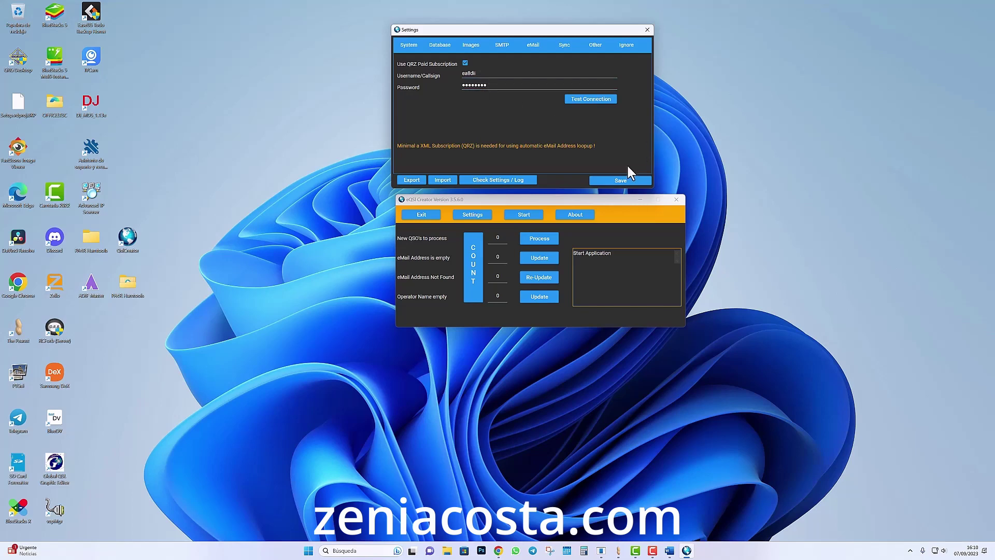
pyautogui.click(600, 100)
pyautogui.click(634, 181)
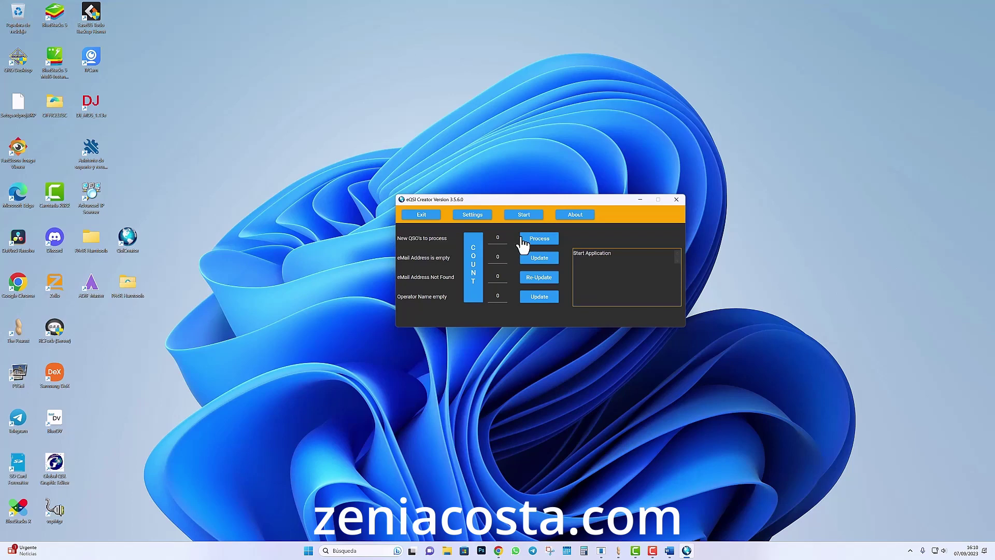
# Start ADIF processing and choose Log4OM_ADIF_con la frecuencia from the Datos ADIF de LOG4OM folder on drive G as the source
pyautogui.click(526, 216)
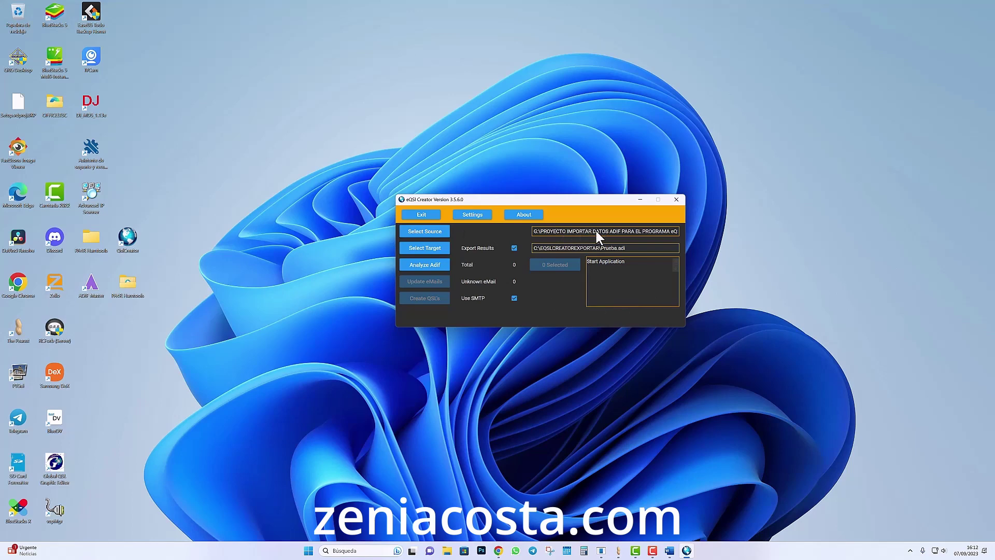
pyautogui.click(432, 238)
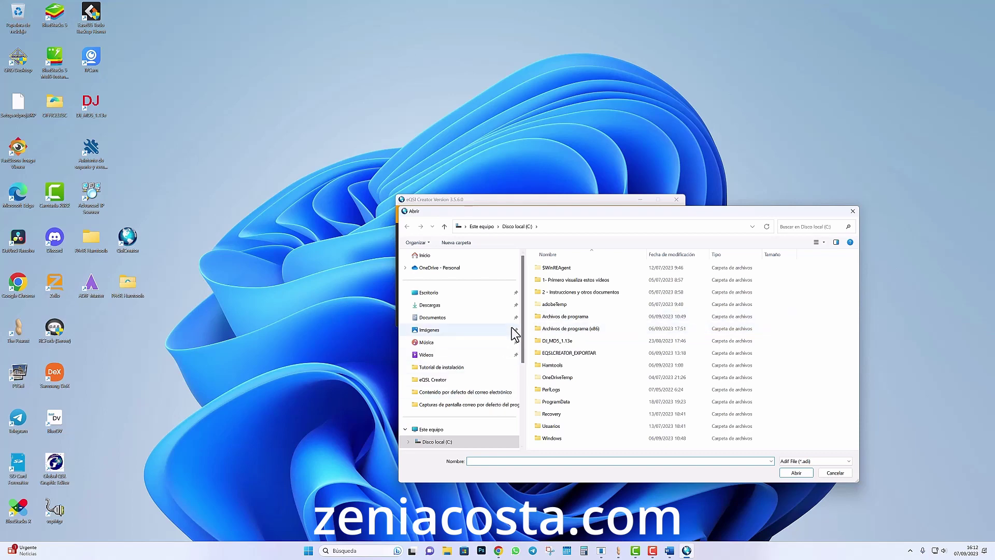
pyautogui.moveTo(524, 310); pyautogui.dragTo(526, 380)
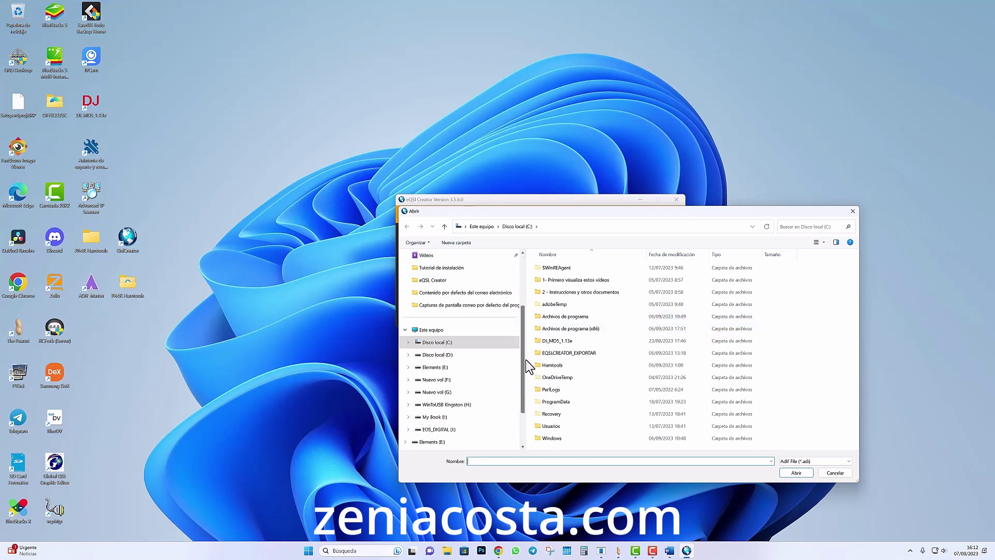
pyautogui.click(457, 393)
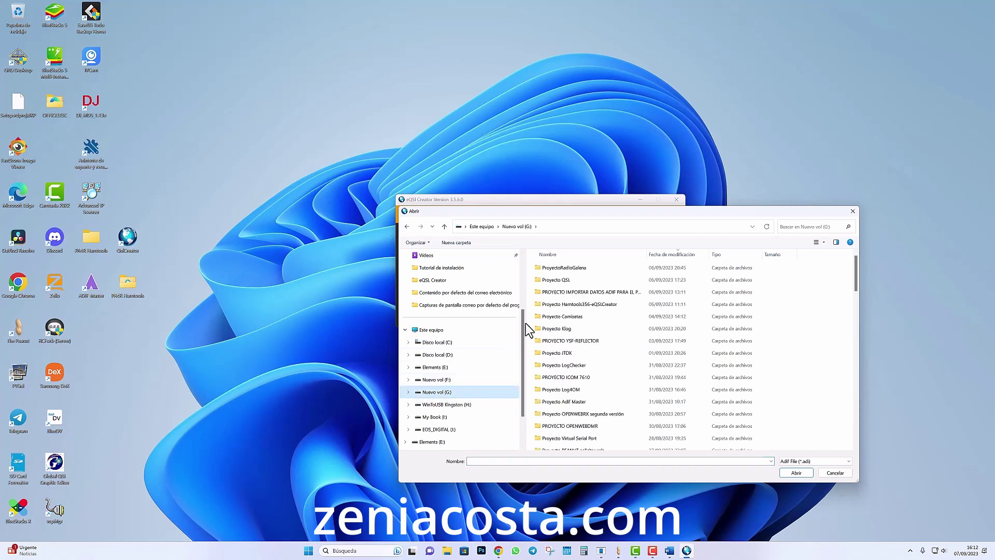
pyautogui.doubleClick(565, 292)
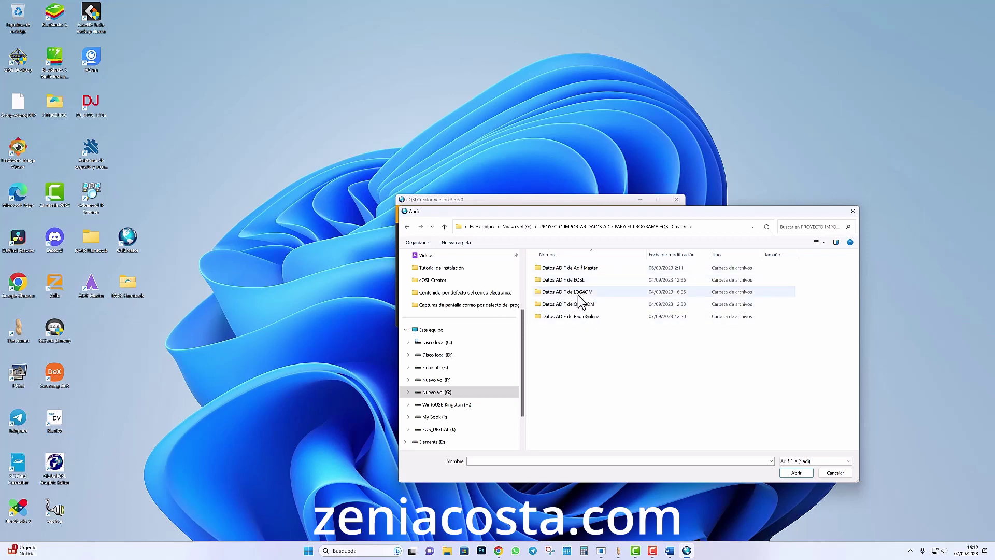
pyautogui.doubleClick(578, 293)
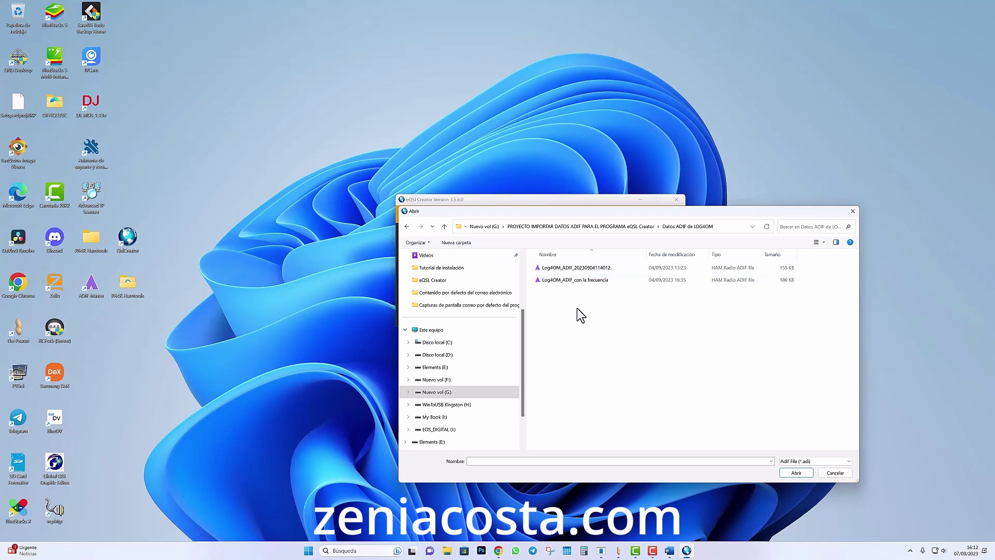
pyautogui.doubleClick(583, 280)
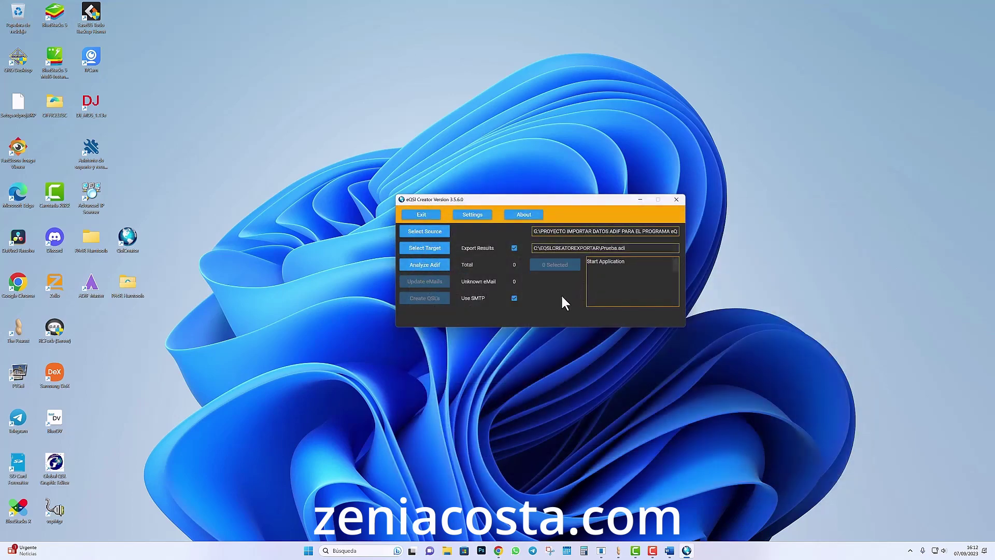
# Set the target file to "QSLs exportadas para LOG4OM" in the EQSLCREATOR_EXPORTAR folder on drive C
pyautogui.click(428, 249)
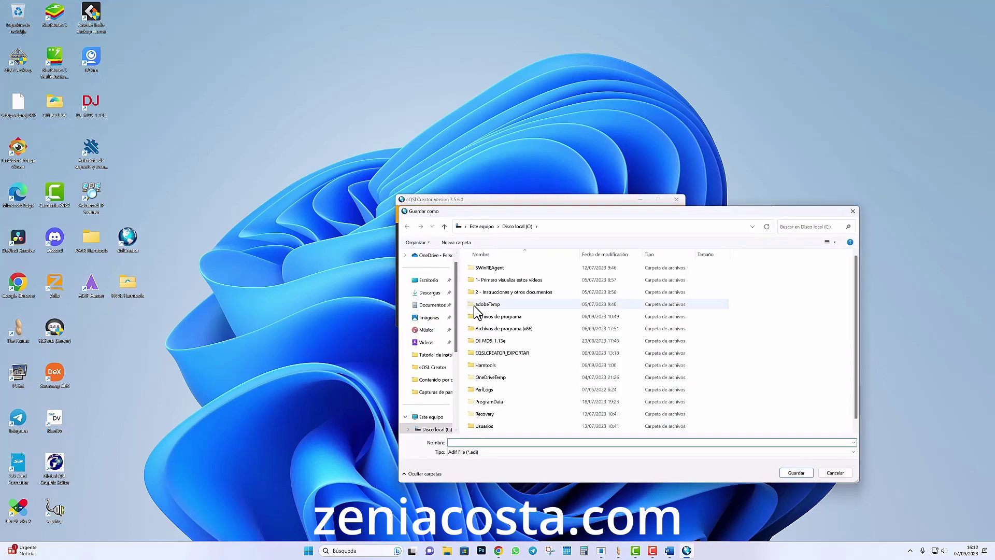
pyautogui.doubleClick(506, 353)
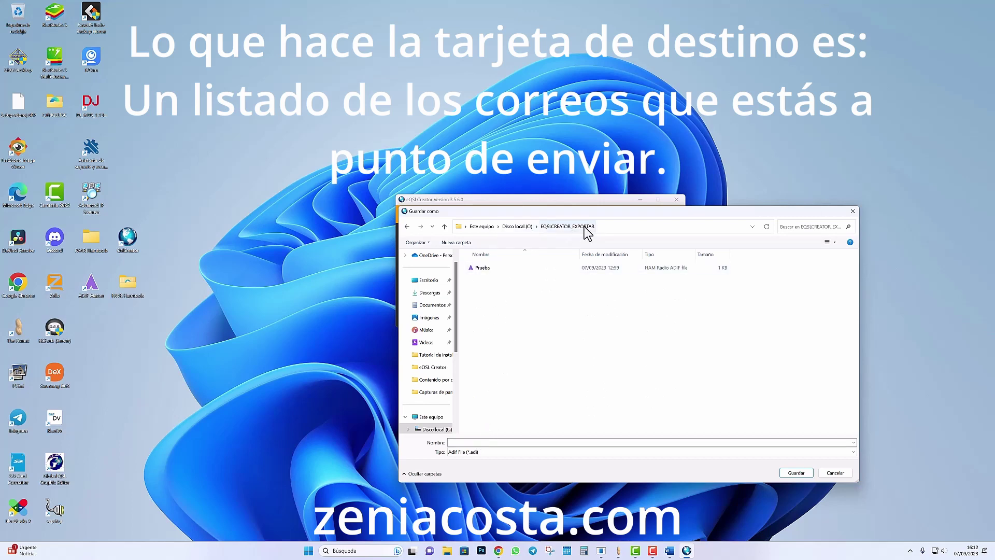
pyautogui.click(490, 441)
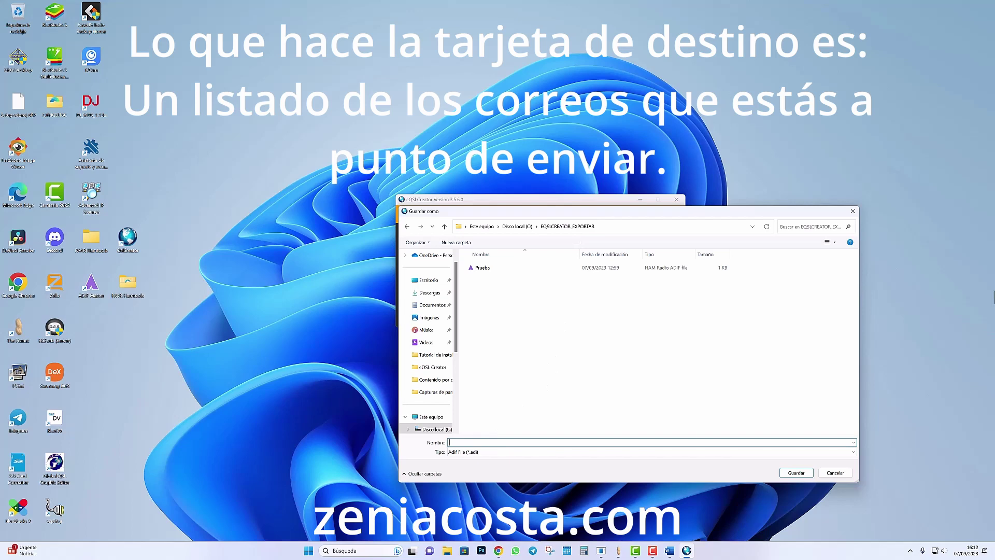
pyautogui.write('QSL')
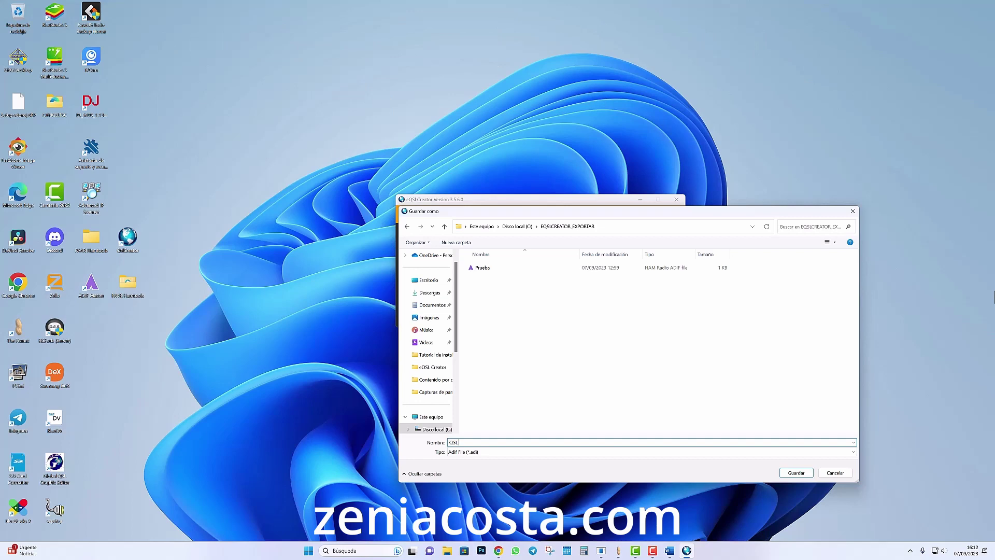
pyautogui.write('s exportadas para lLOG4OM')
pyautogui.press('Return')
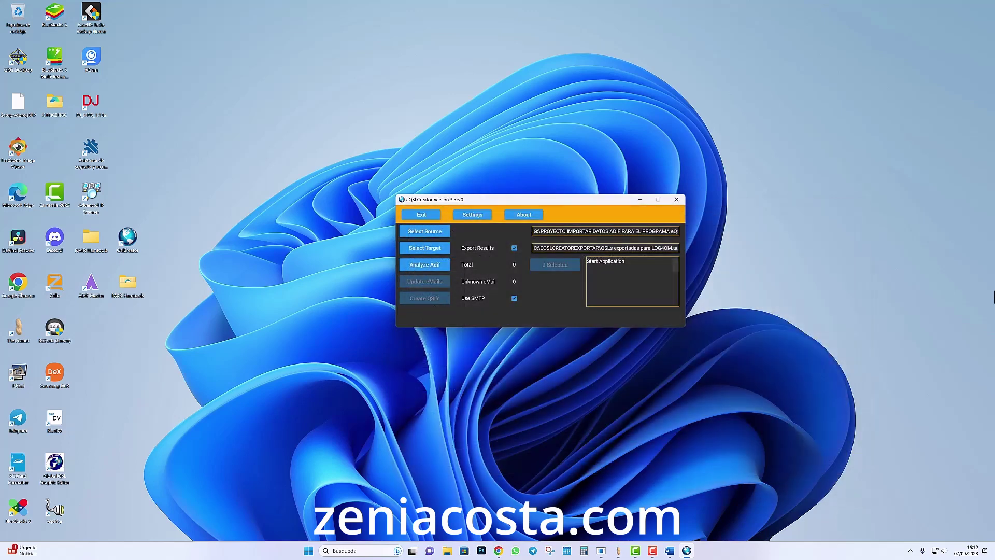
# Analyze the source ADIF file and update the contacts' missing email addresses
pyautogui.click(424, 265)
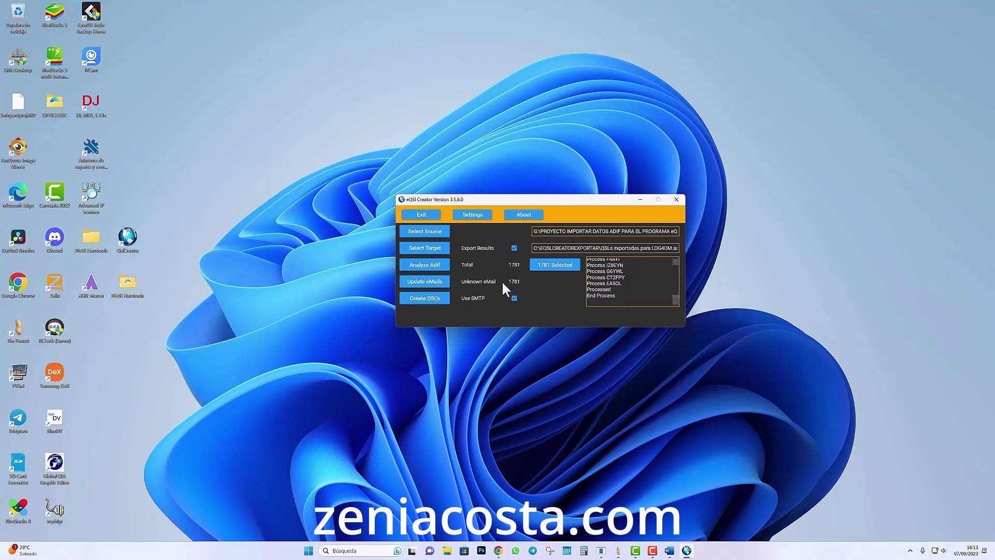
pyautogui.click(435, 285)
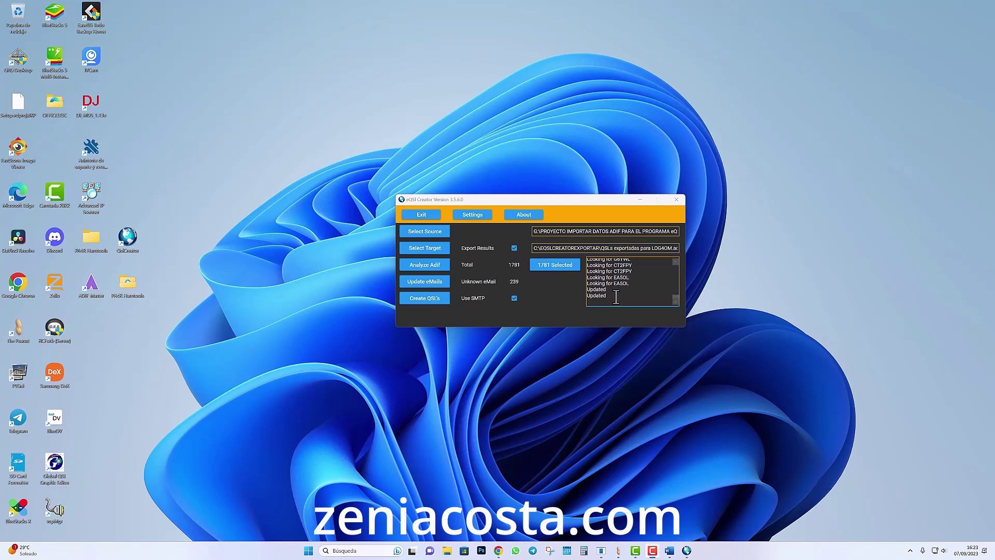
# Set the base image of the QSL cards to "TARJETA QSL ea8dii_1700x1300.jpg", test the file path and save the settings
pyautogui.click(483, 217)
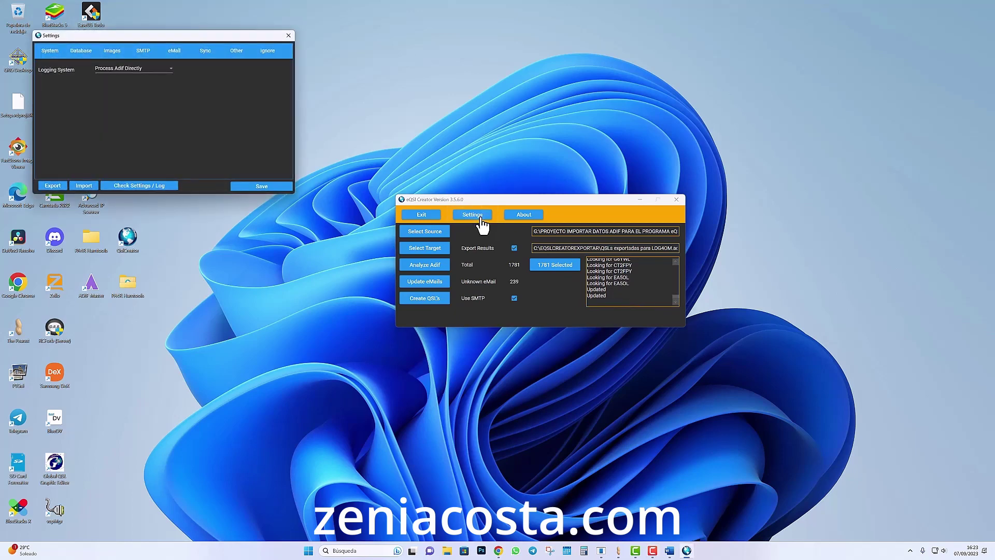
pyautogui.moveTo(126, 39); pyautogui.dragTo(628, 48)
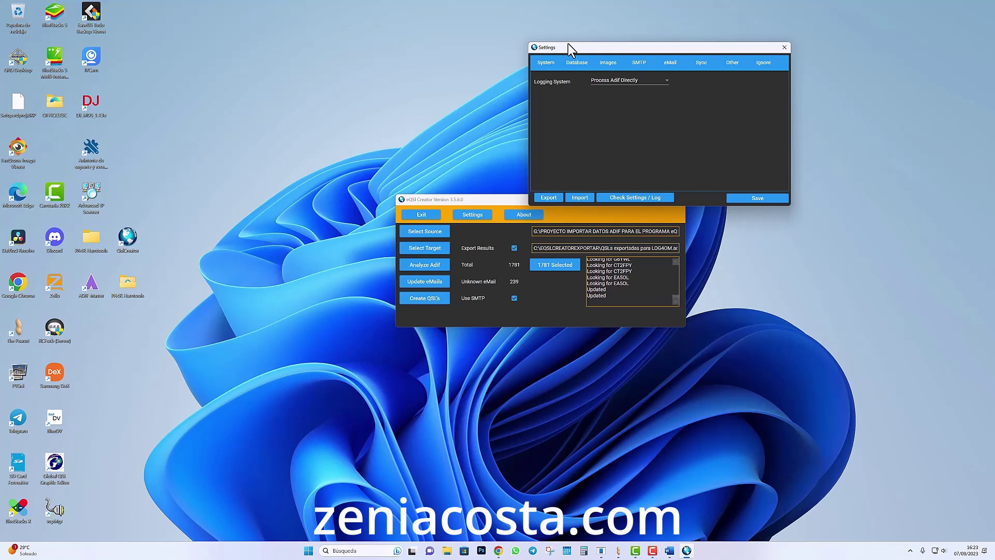
pyautogui.click(606, 62)
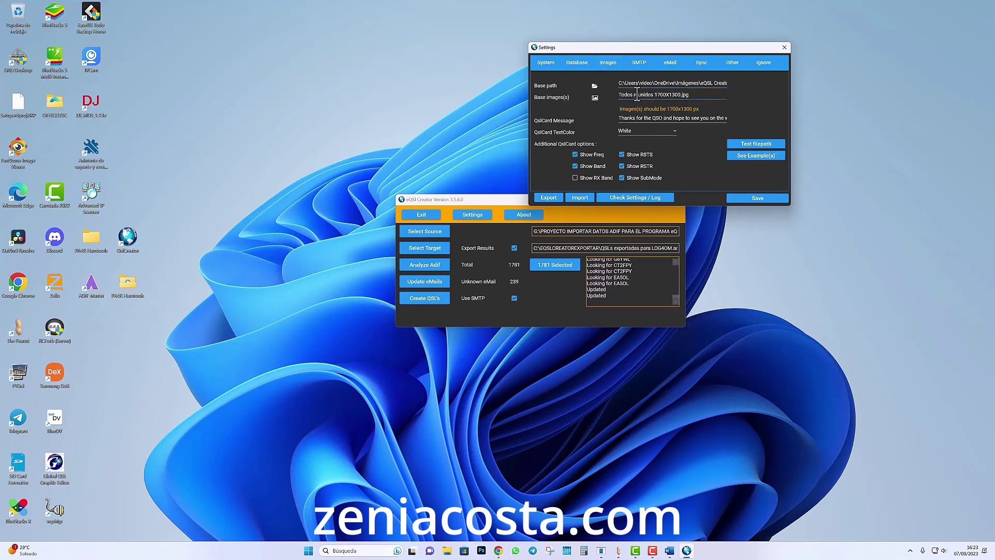
pyautogui.moveTo(689, 49); pyautogui.dragTo(596, 34)
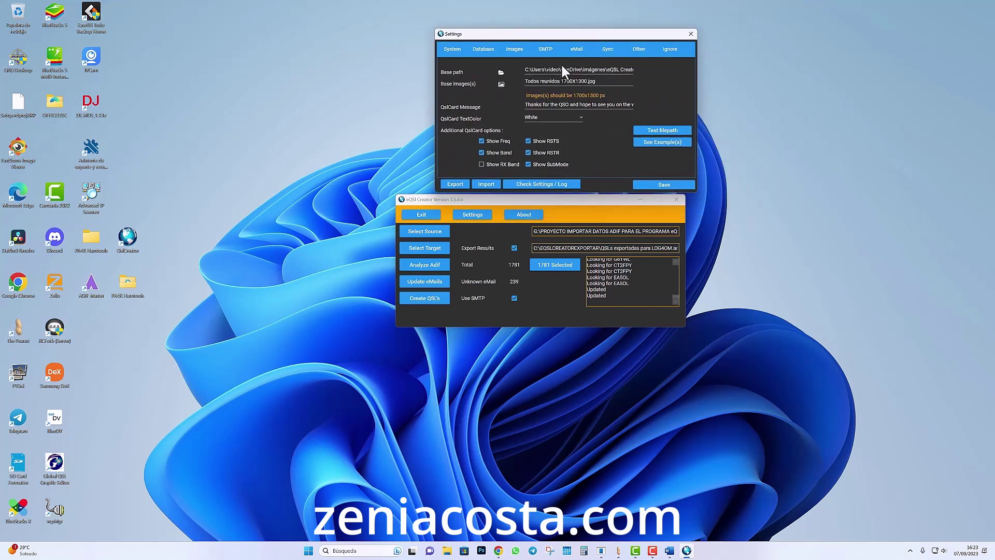
pyautogui.click(501, 85)
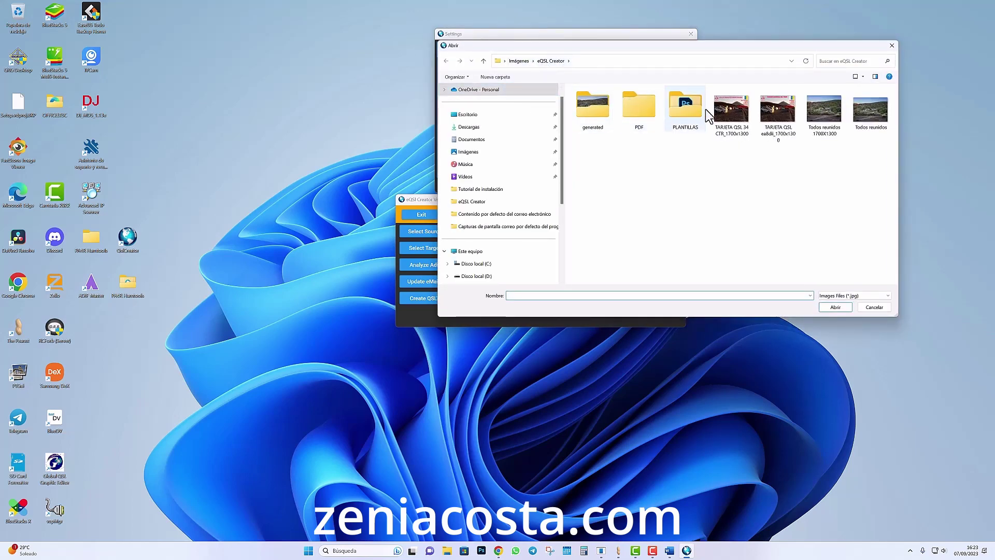
pyautogui.click(776, 110)
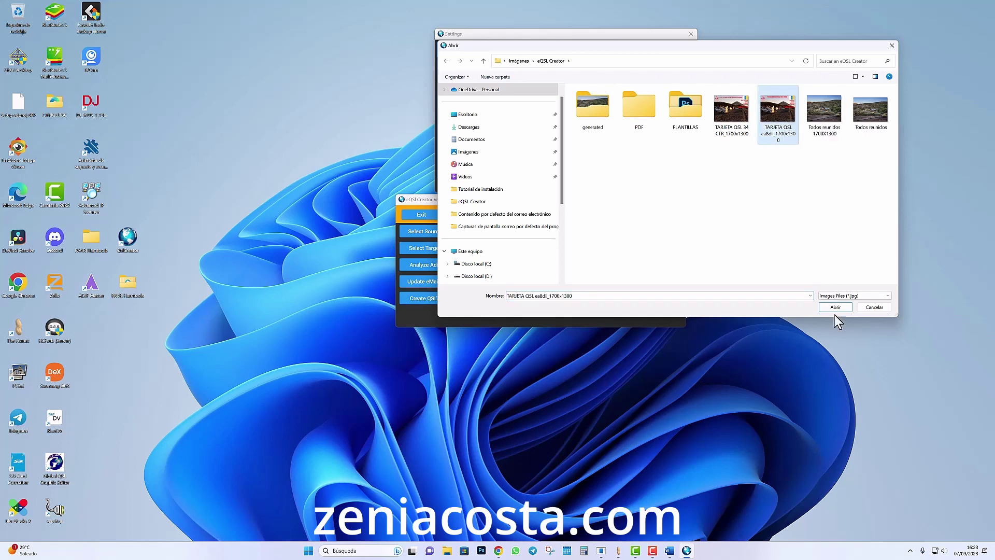
pyautogui.doubleClick(768, 106)
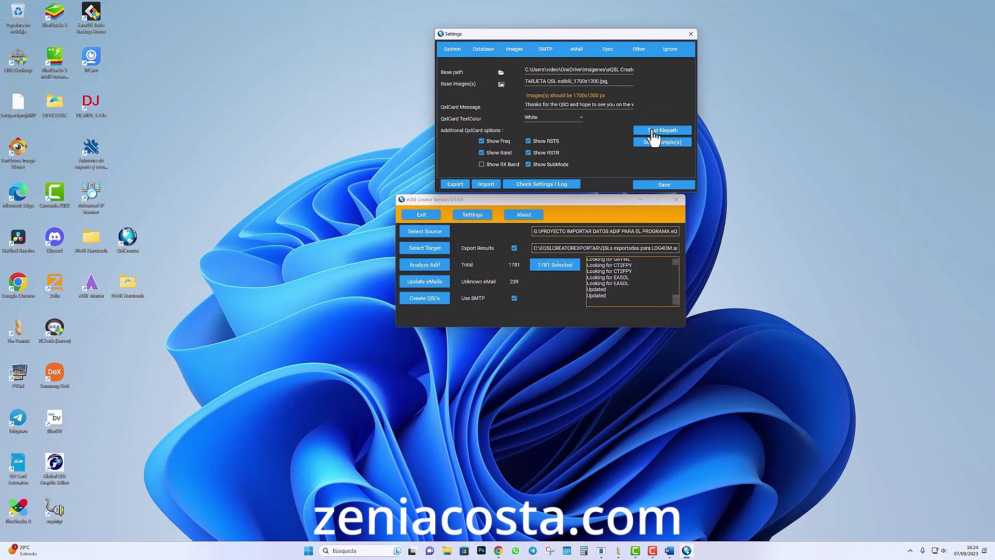
pyautogui.click(654, 131)
pyautogui.click(662, 185)
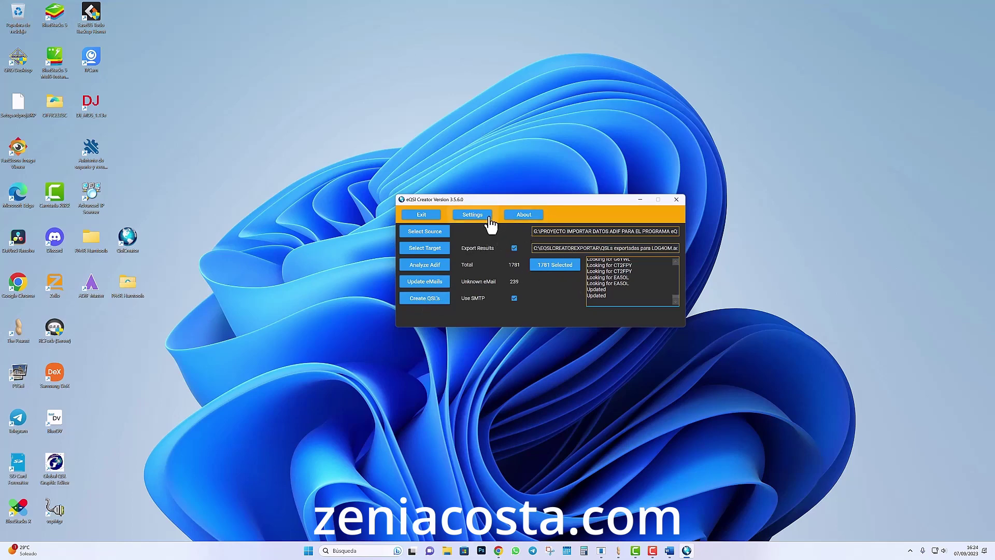
pyautogui.click(575, 274)
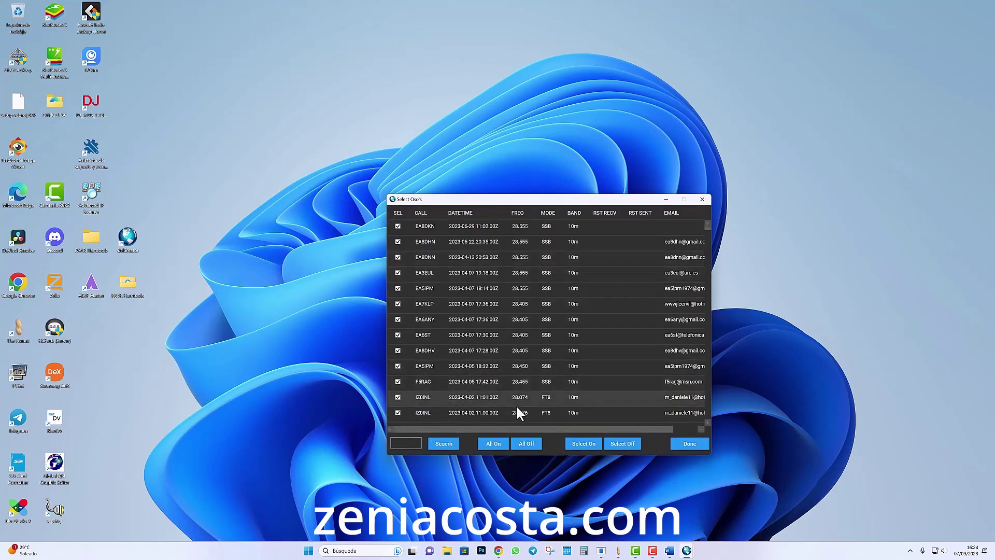
pyautogui.click(537, 447)
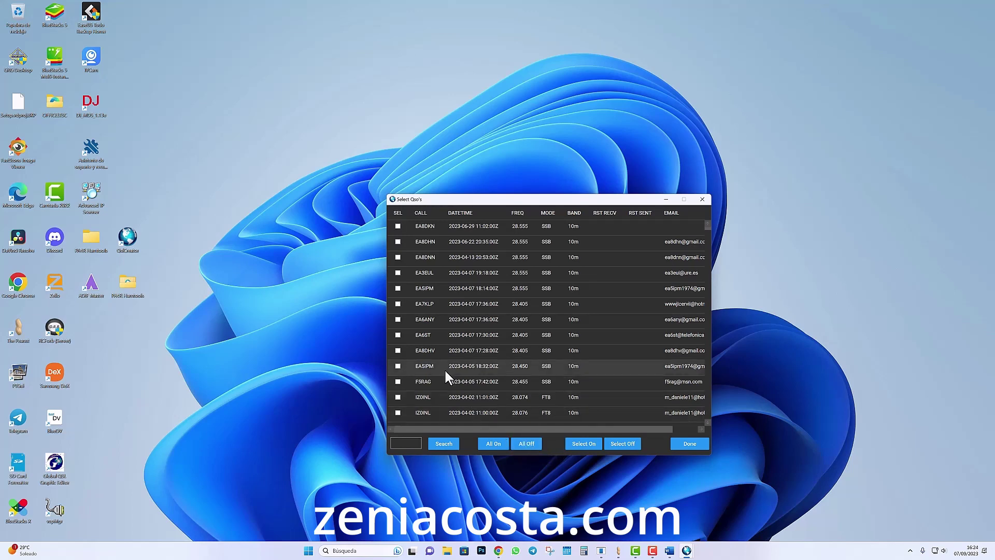
pyautogui.click(399, 441)
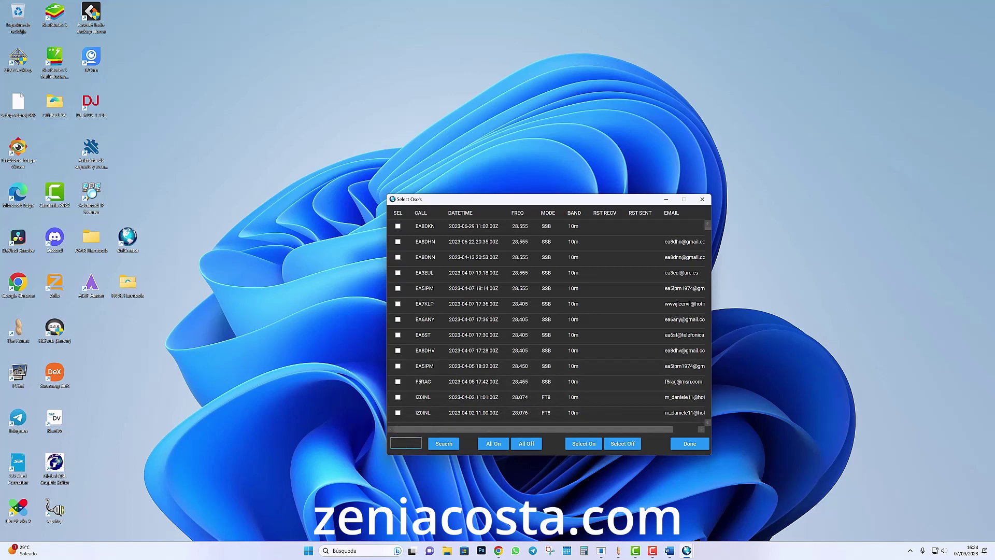
pyautogui.write('EA8CHF')
pyautogui.click(449, 449)
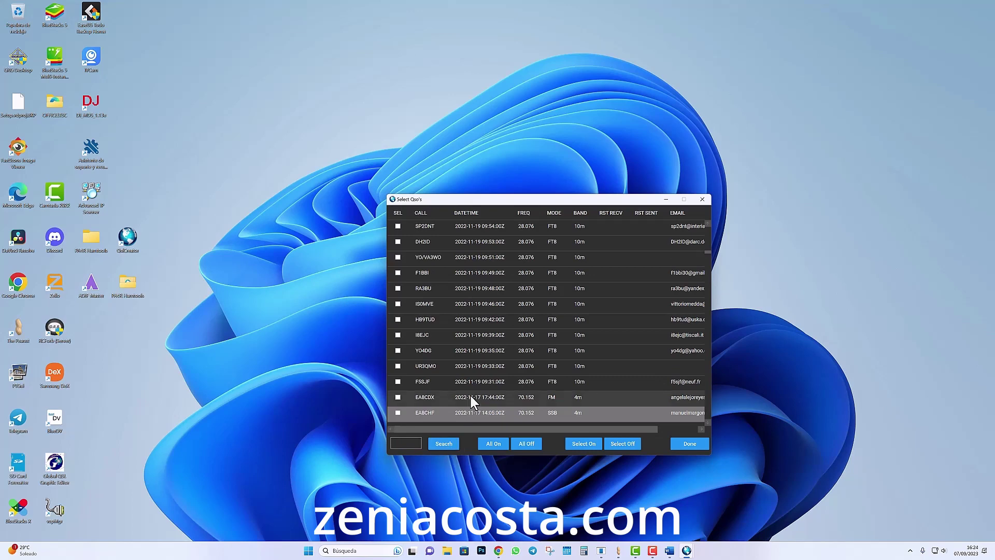
pyautogui.click(708, 422)
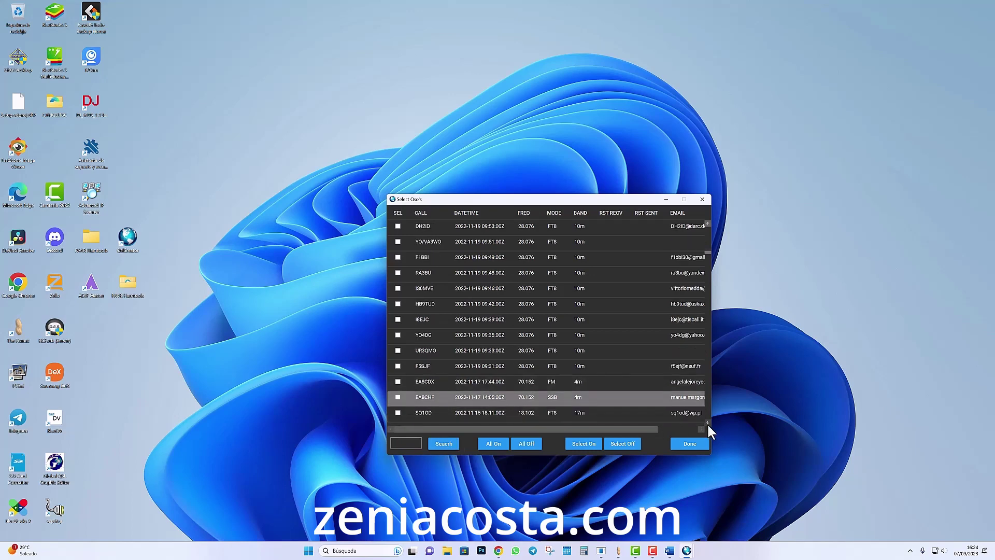
pyautogui.click(707, 422)
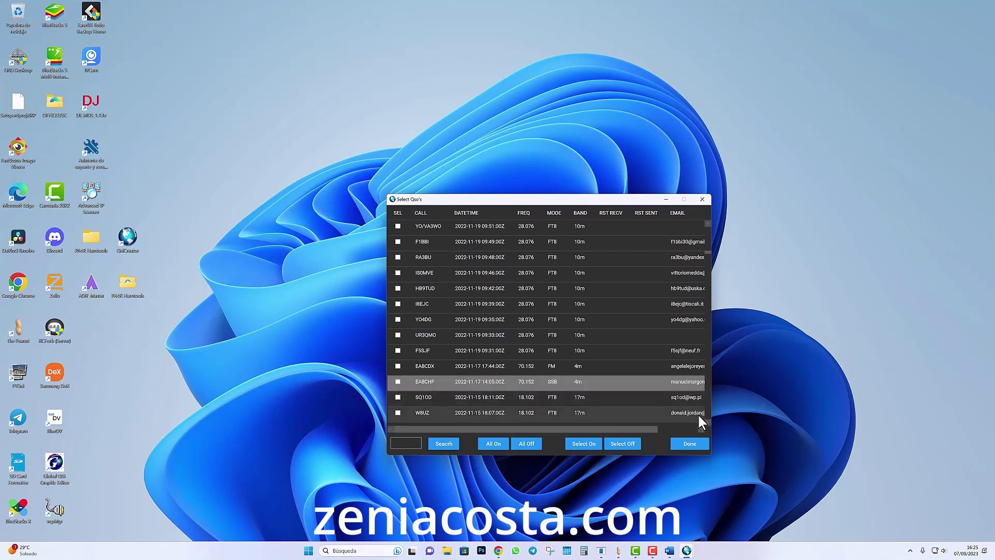
pyautogui.click(398, 382)
pyautogui.click(408, 445)
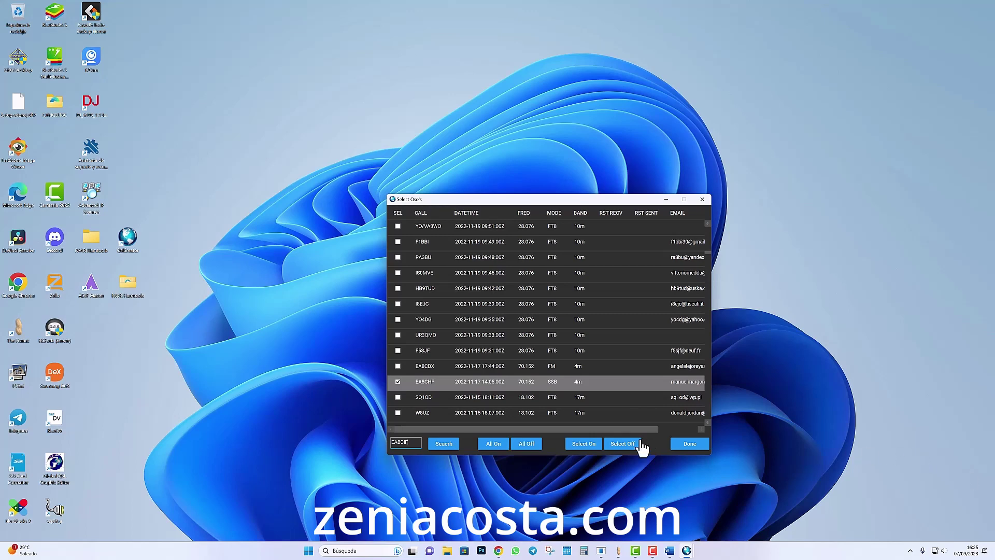
pyautogui.click(444, 444)
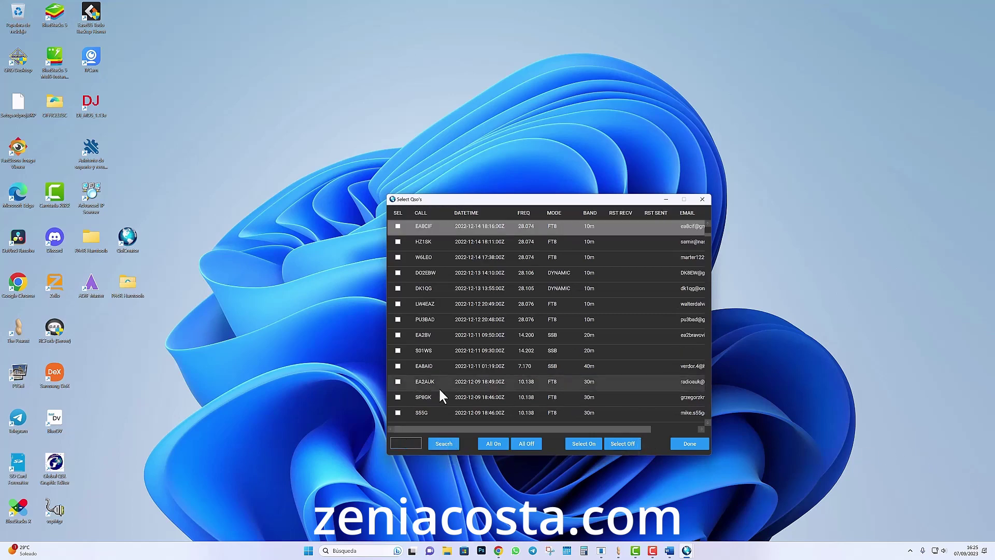
pyautogui.click(399, 226)
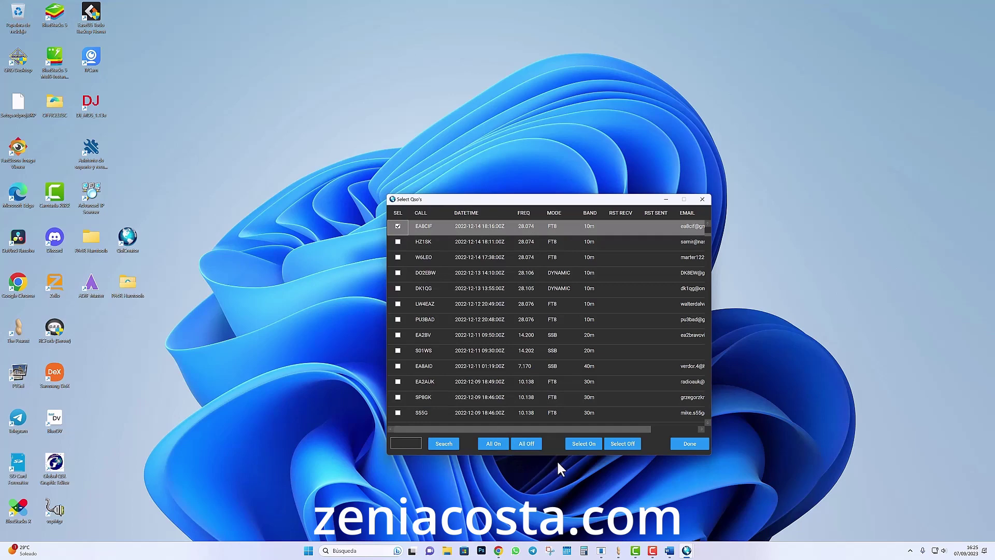
# Accept the QSO selection and create the QSL cards for the chosen contacts, sending them by email
pyautogui.click(691, 444)
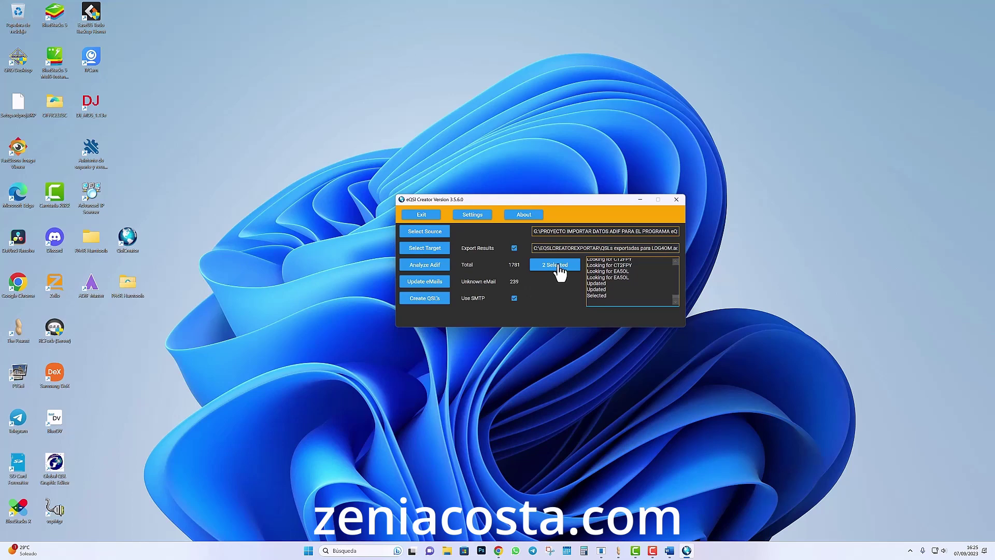
pyautogui.click(426, 300)
pyautogui.click(502, 302)
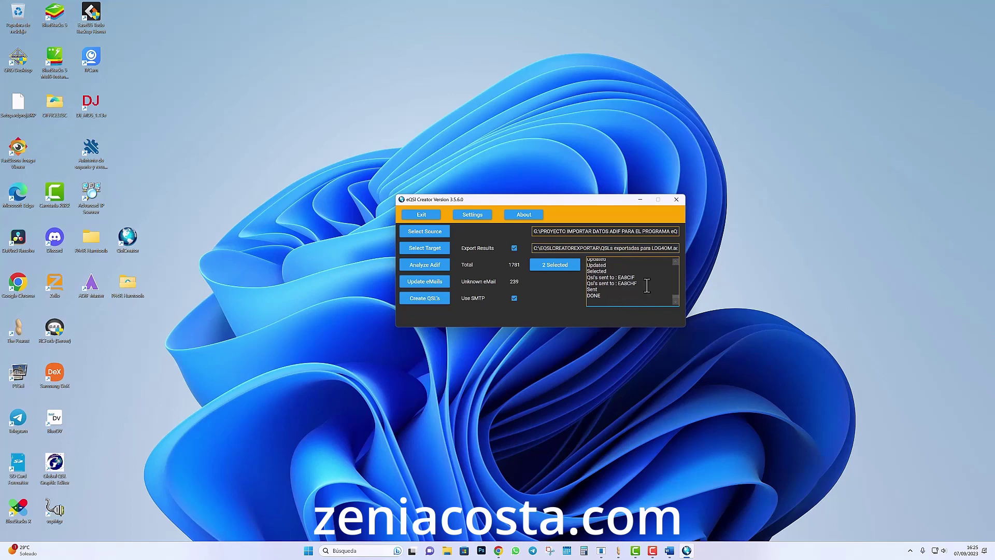
pyautogui.click(499, 554)
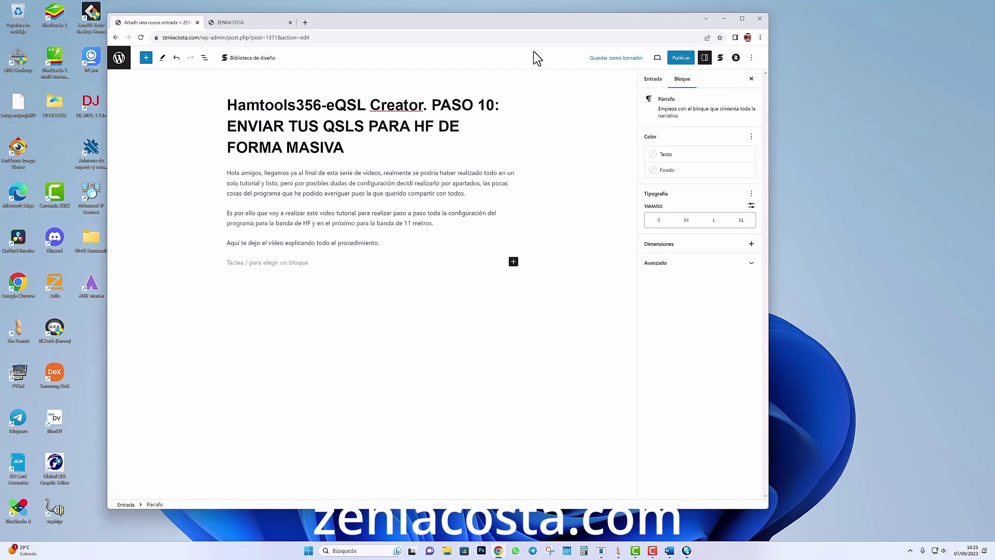
pyautogui.click(305, 22)
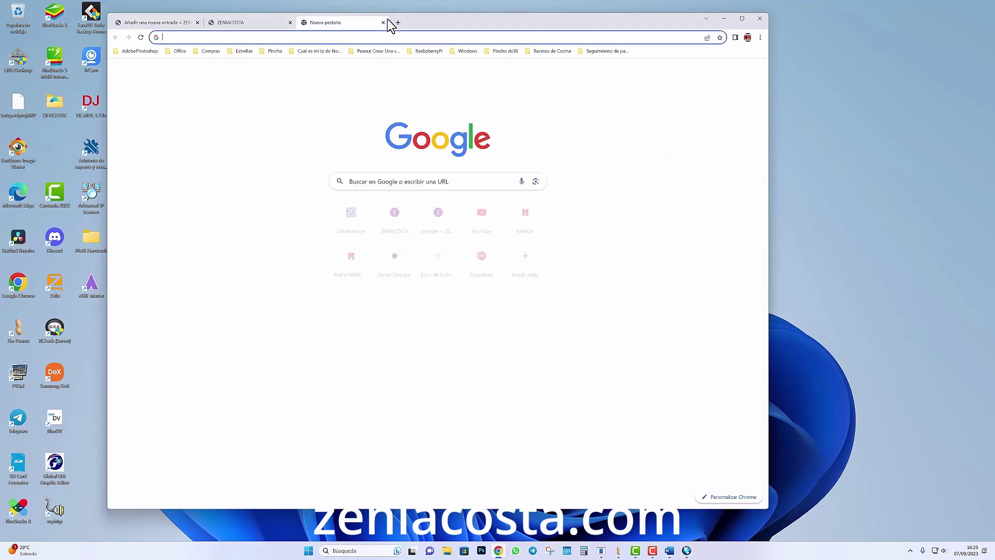
pyautogui.click(688, 72)
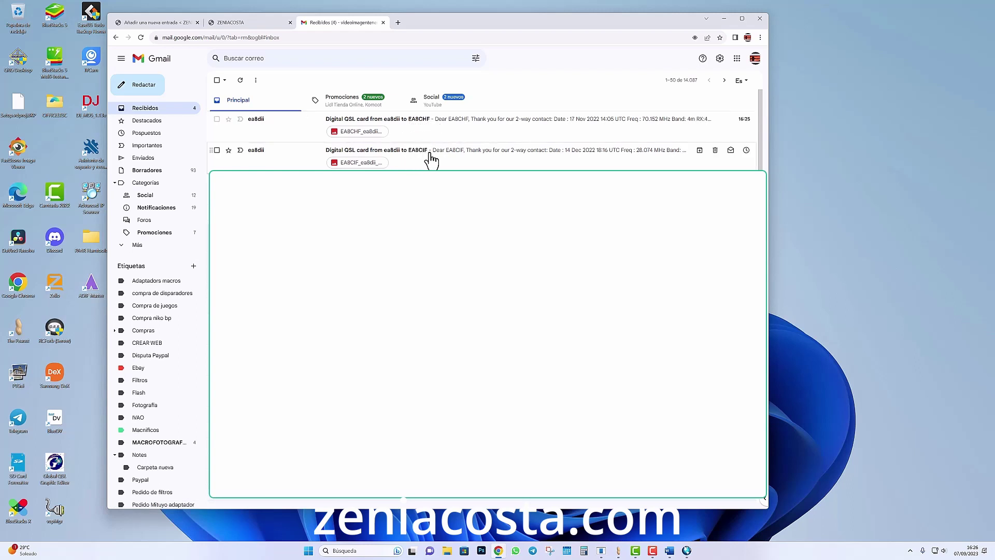
pyautogui.click(380, 125)
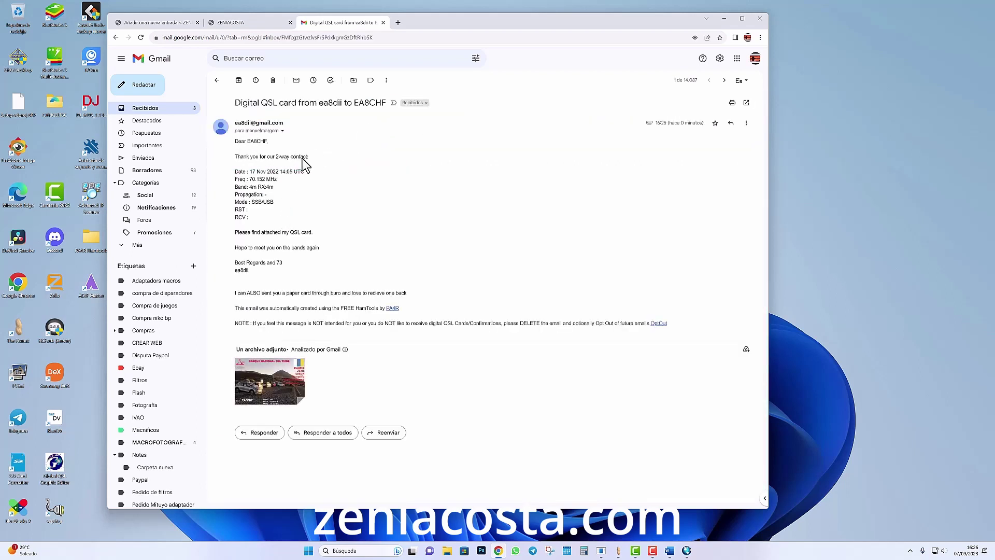
pyautogui.moveTo(273, 372)
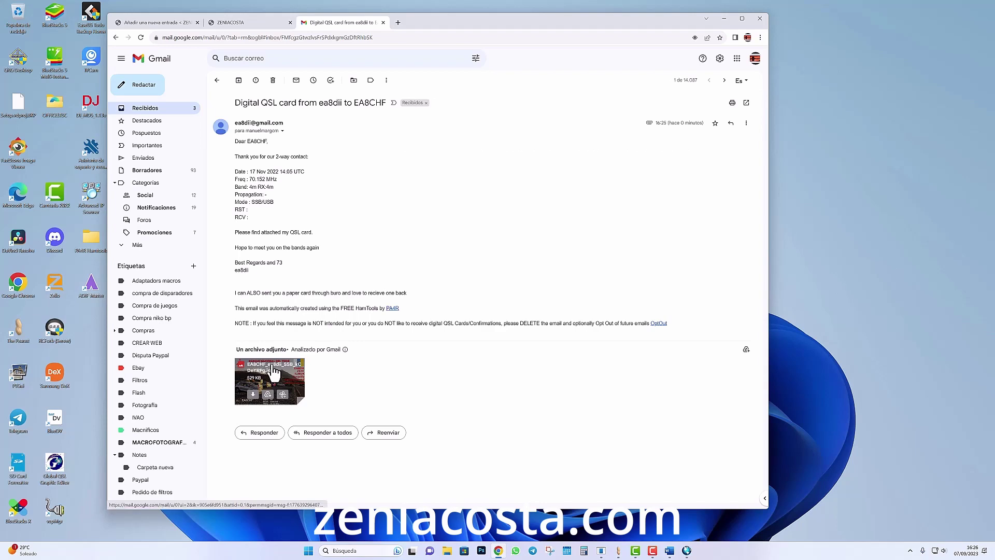
pyautogui.click(280, 381)
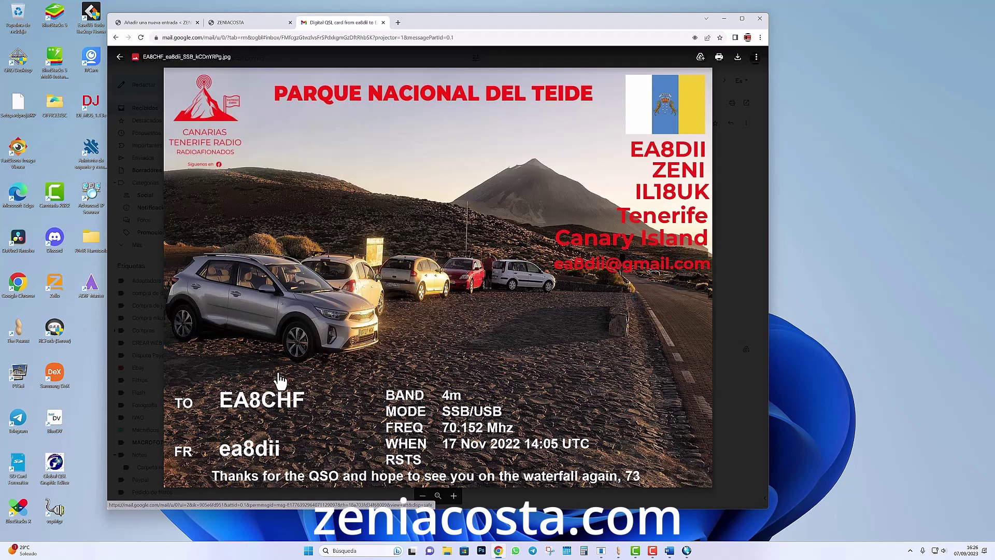